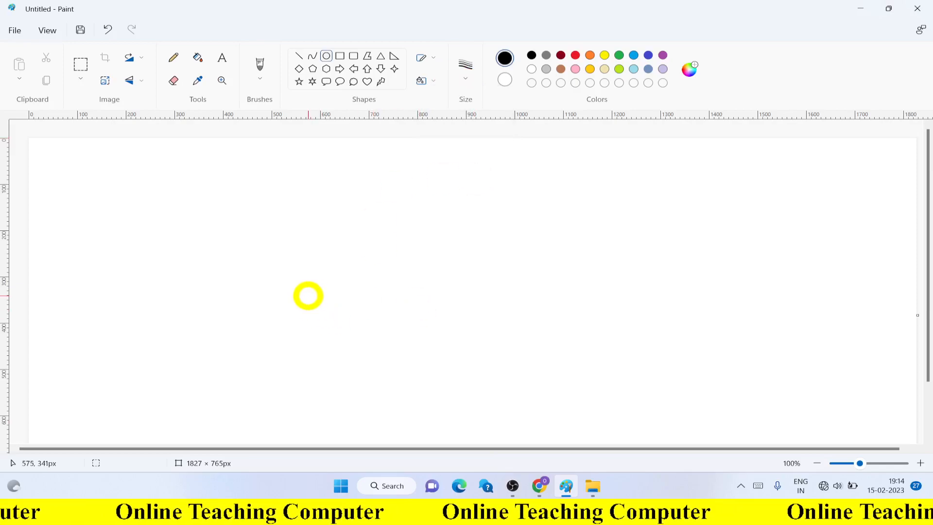
{"action": "key", "text": "shift"}
{"action": "left_click_drag", "start_coordinate": [352, 265], "coordinate": [640, 443]}
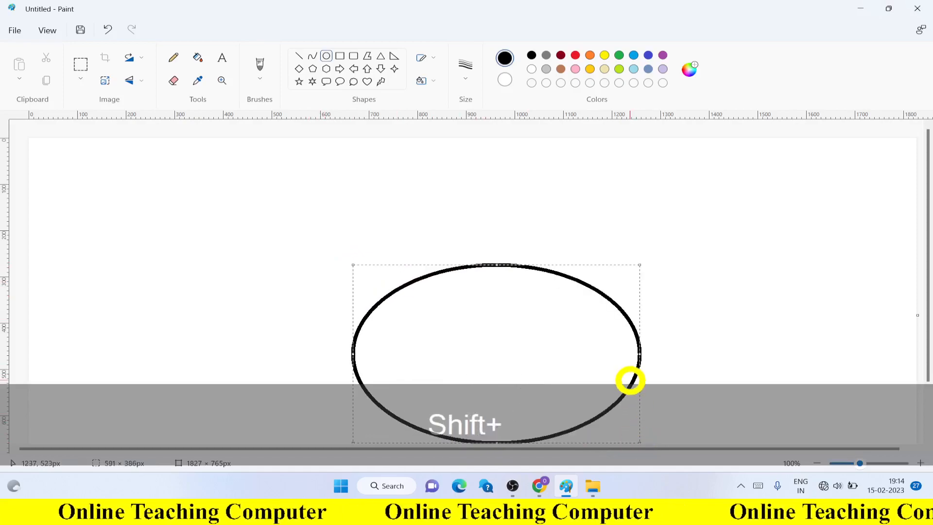
{"action": "key", "text": "ctrl"}
{"action": "key", "text": "ctrl+z"}
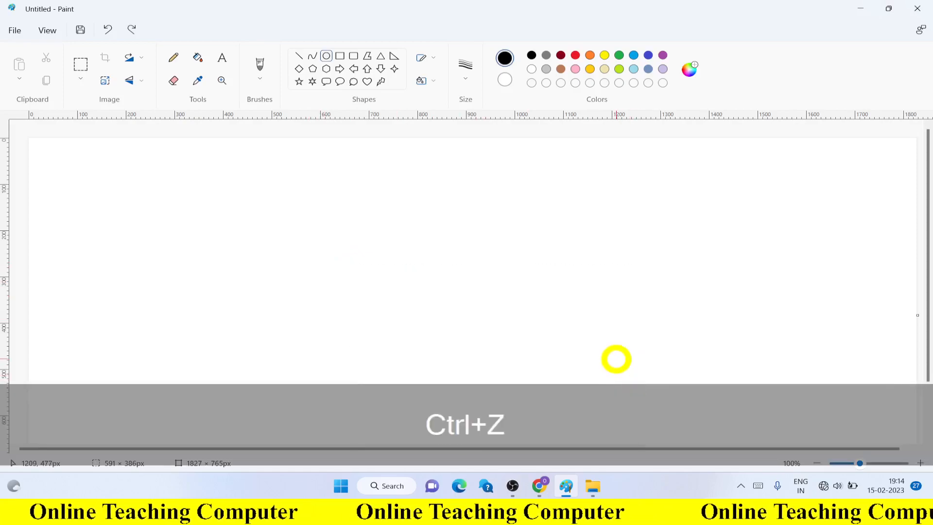
Draw a black circle outline about 393 px in diameter in the lower middle of the canvas
{"action": "key", "text": "shift"}
{"action": "left_click_drag", "start_coordinate": [356, 257], "coordinate": [650, 439]}
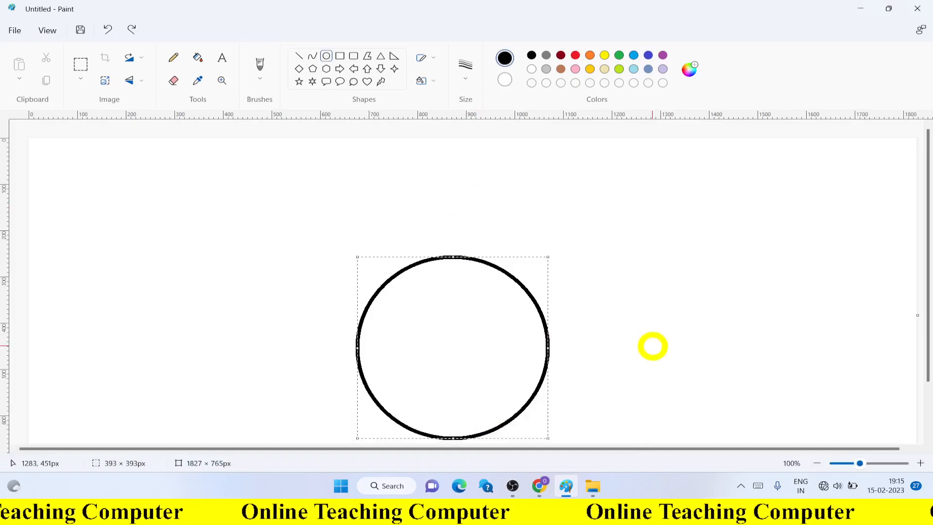
{"action": "left_click", "coordinate": [653, 342]}
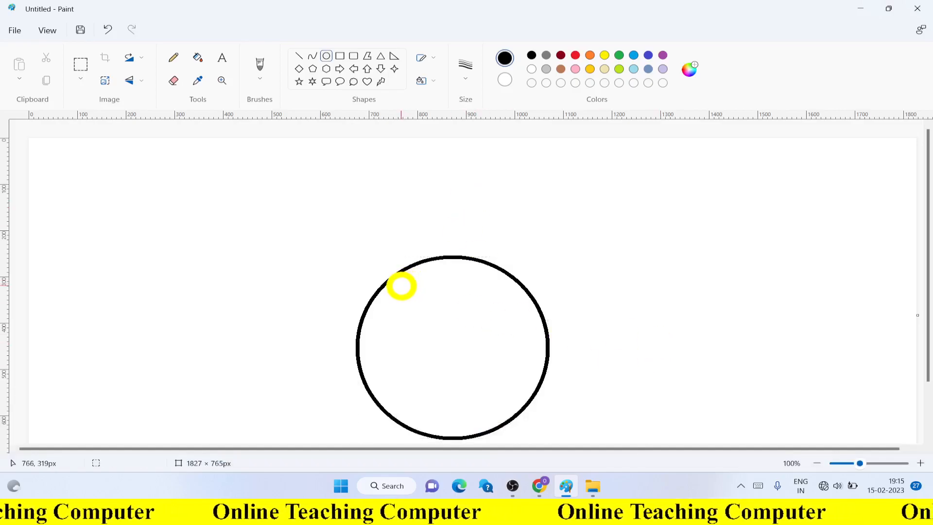
Draw a concentric inner circle about 330 px in diameter inside the large circle and fill the band between them with black
{"action": "left_click_drag", "start_coordinate": [400, 286], "coordinate": [527, 416]}
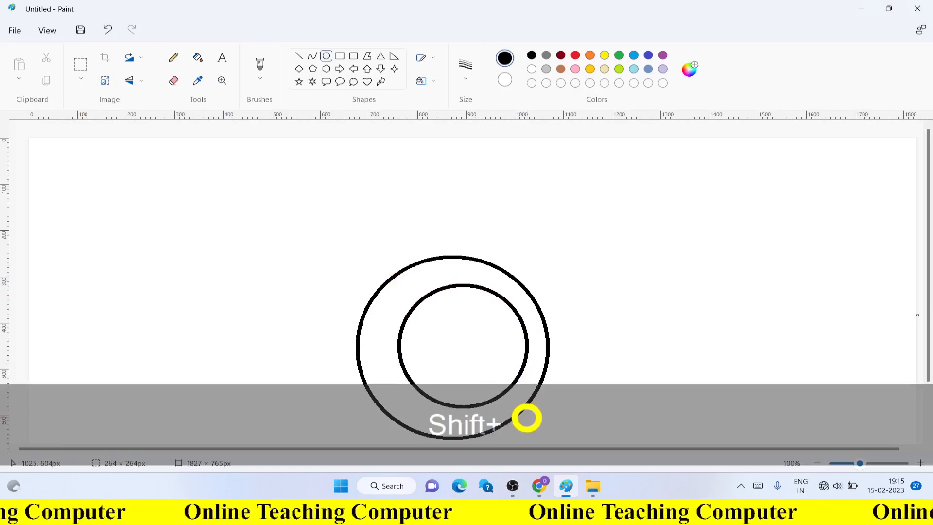
{"action": "left_click_drag", "start_coordinate": [398, 346], "coordinate": [372, 347]}
{"action": "left_click_drag", "start_coordinate": [448, 283], "coordinate": [459, 273]}
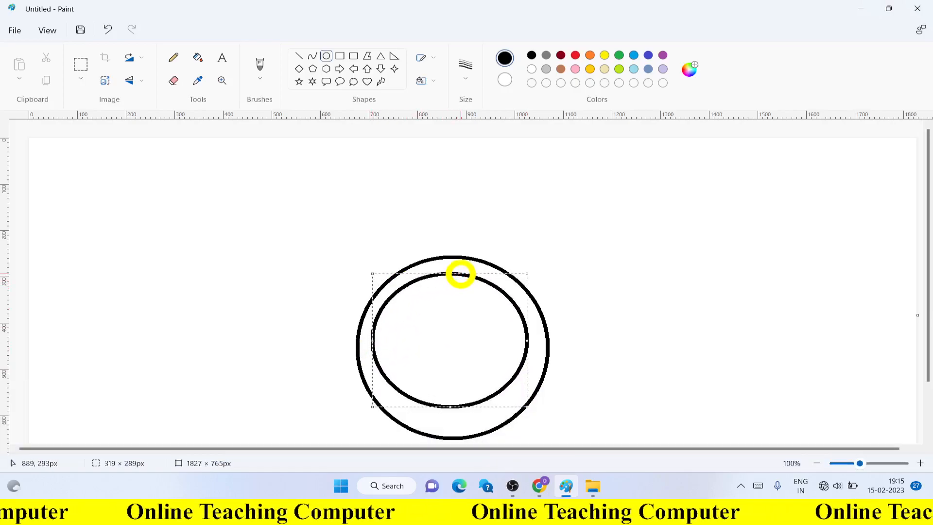
{"action": "left_click_drag", "start_coordinate": [446, 409], "coordinate": [459, 423]}
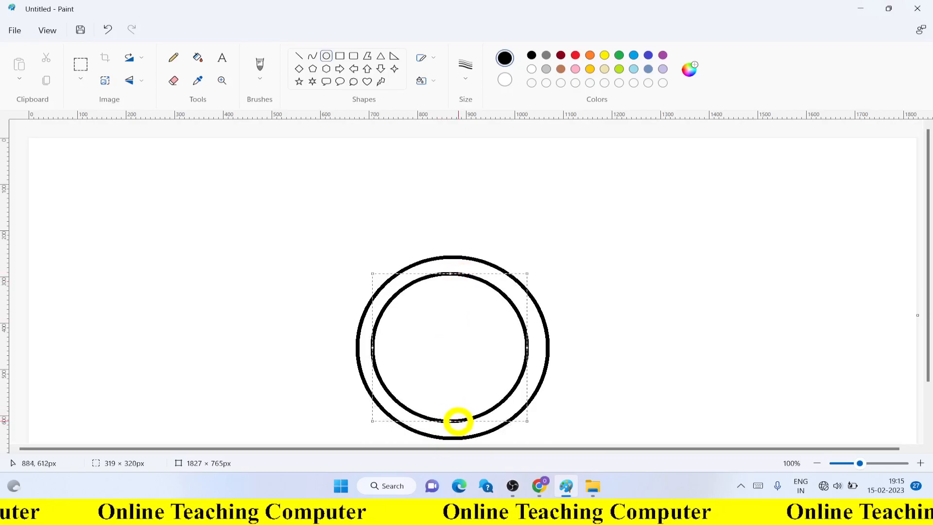
{"action": "left_click_drag", "start_coordinate": [528, 348], "coordinate": [533, 349]}
{"action": "left_click_drag", "start_coordinate": [453, 274], "coordinate": [454, 271]}
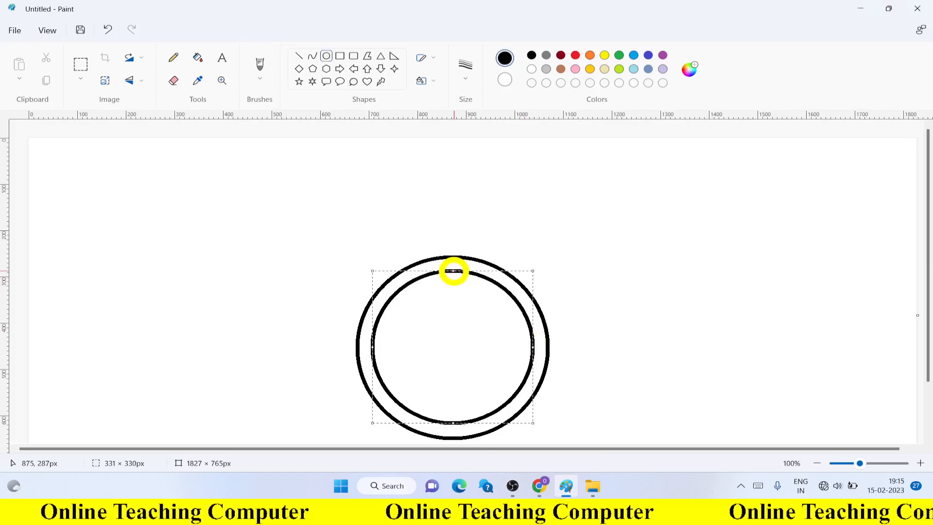
{"action": "left_click", "coordinate": [198, 57]}
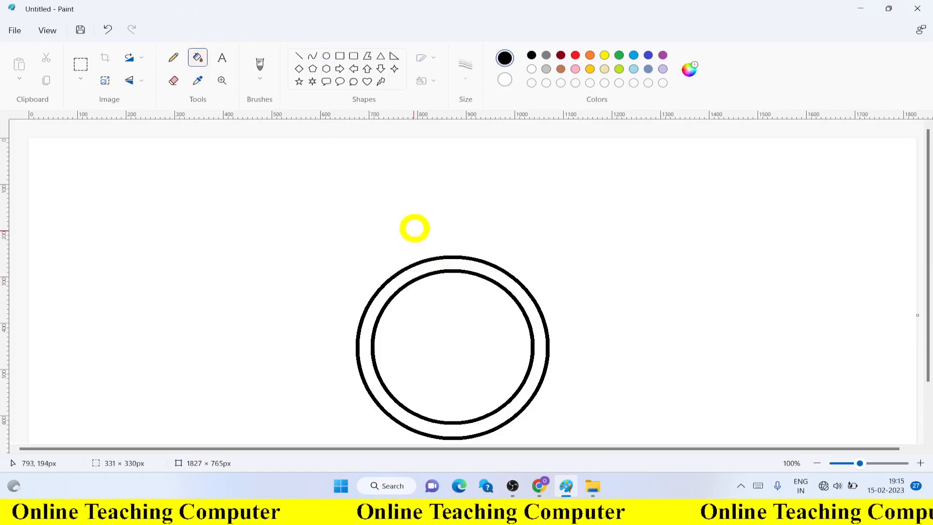
{"action": "left_click", "coordinate": [432, 266]}
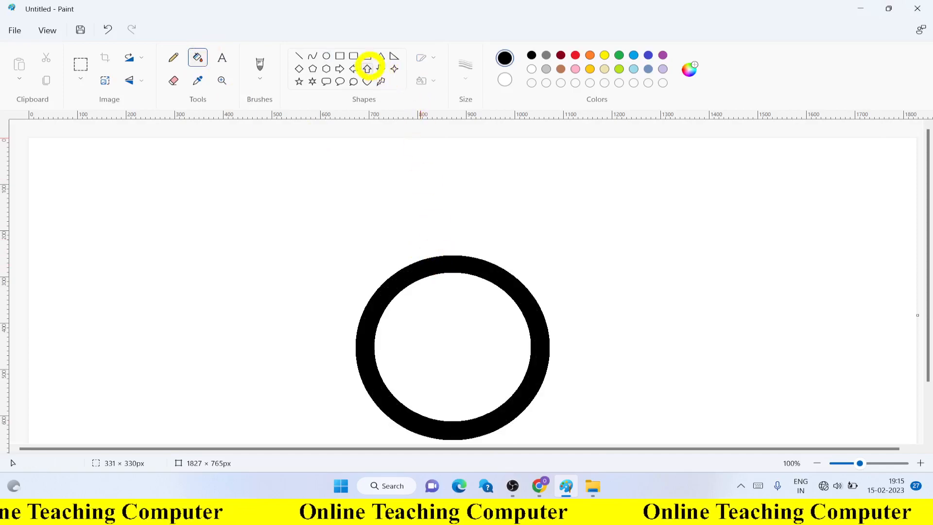
Draw a rectangle about 126 × 64 px on top of the ring and fill it with black
{"action": "left_click", "coordinate": [339, 56]}
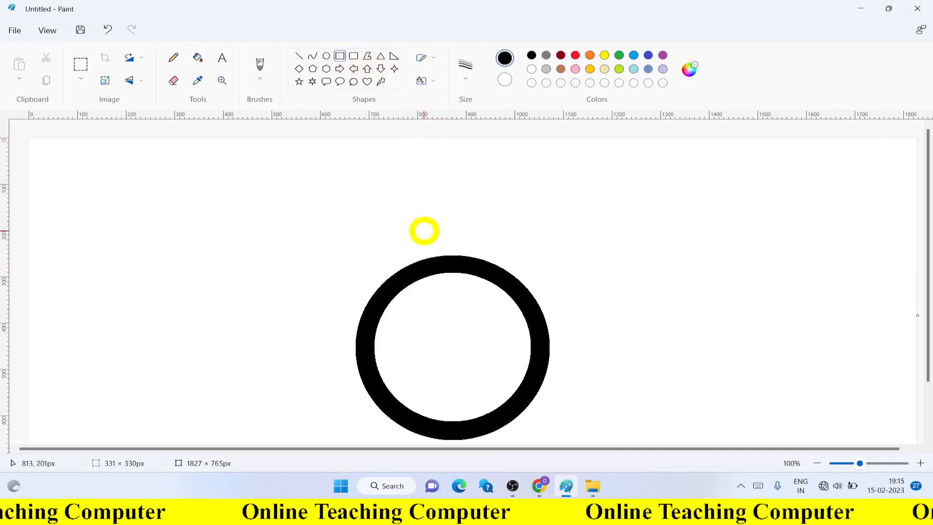
{"action": "left_click_drag", "start_coordinate": [424, 232], "coordinate": [447, 245]}
{"action": "left_click", "coordinate": [199, 59]}
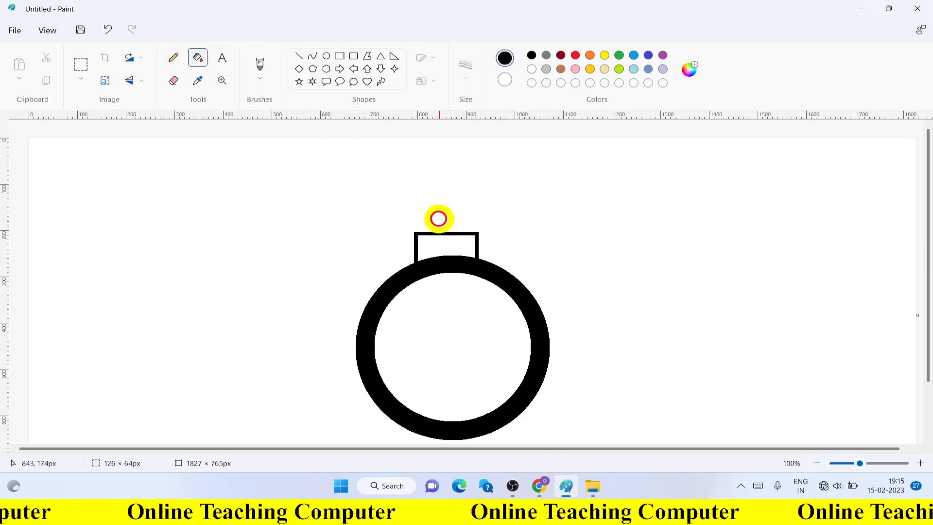
{"action": "left_click", "coordinate": [444, 246]}
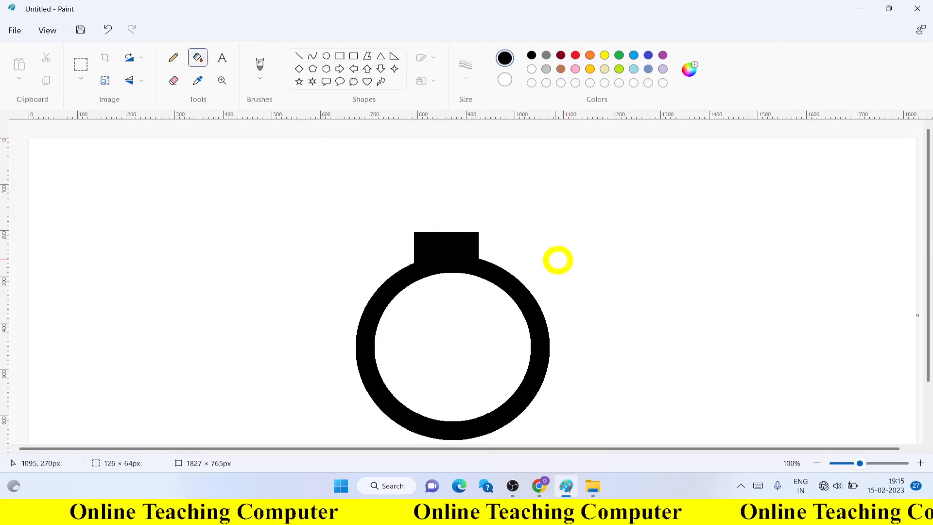
Draw a red diamond shape about 222 px tall above the ring, with its lower tip inside the black rectangle
{"action": "left_click", "coordinate": [299, 68]}
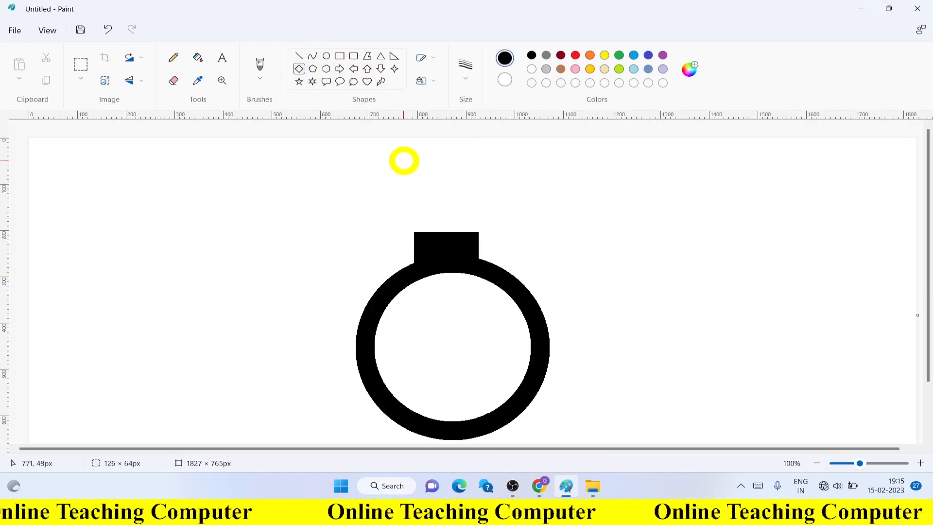
{"action": "mouse_move", "coordinate": [404, 152]}
{"action": "left_mouse_down"}
{"action": "mouse_move", "coordinate": [482, 205]}
{"action": "mouse_move", "coordinate": [500, 235]}
{"action": "mouse_move", "coordinate": [490, 248]}
{"action": "left_mouse_up"}
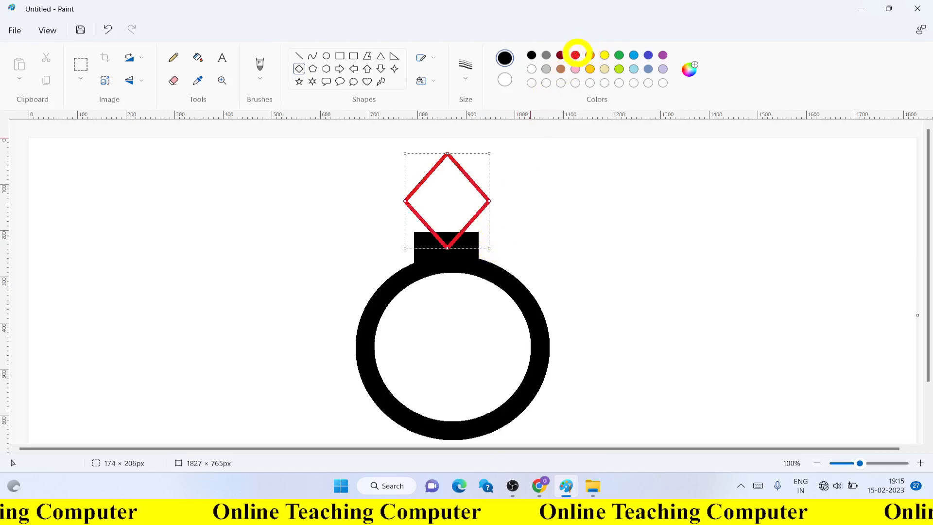
{"action": "left_click", "coordinate": [576, 54]}
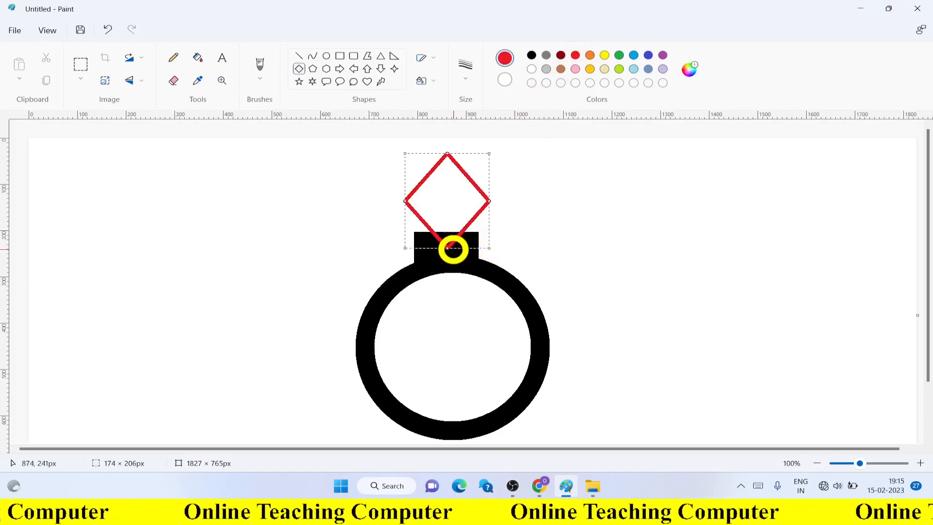
{"action": "left_click_drag", "start_coordinate": [446, 248], "coordinate": [450, 255]}
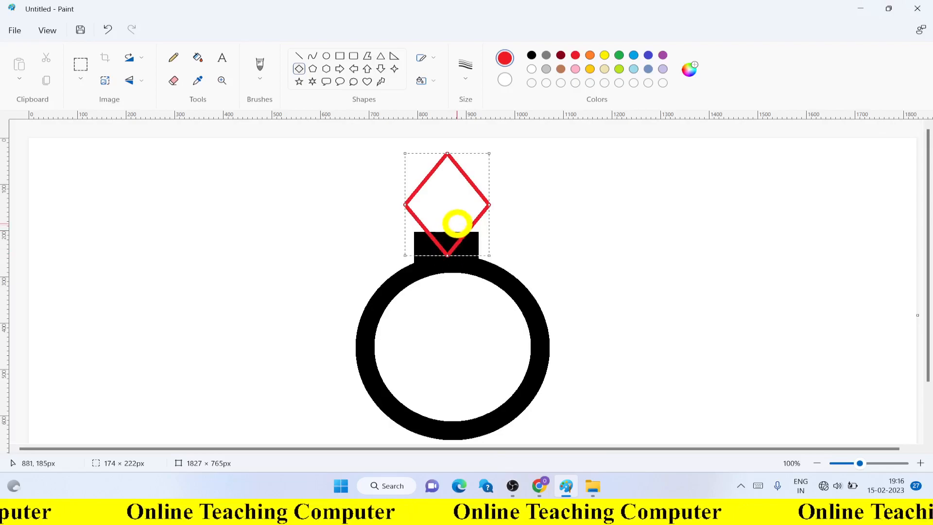
{"action": "left_click_drag", "start_coordinate": [457, 223], "coordinate": [458, 227]}
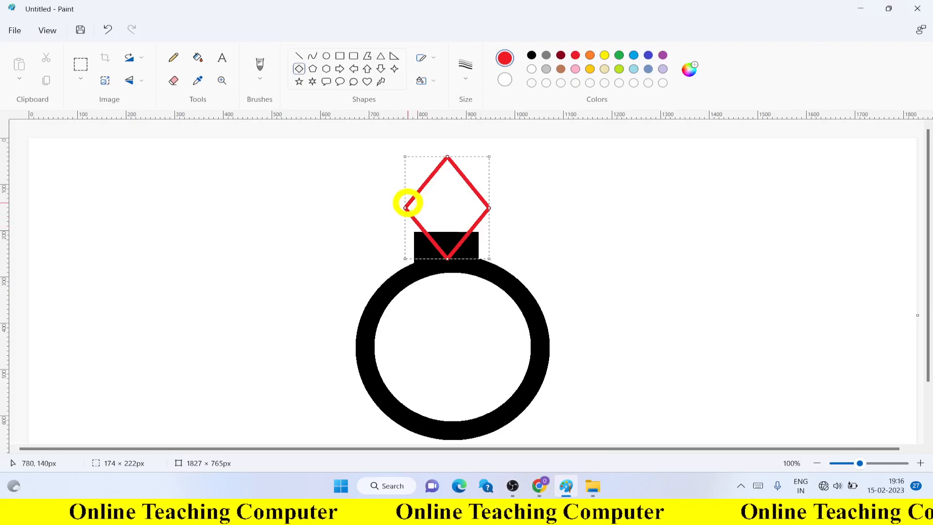
{"action": "left_click_drag", "start_coordinate": [406, 206], "coordinate": [404, 208]}
{"action": "left_click", "coordinate": [527, 221]}
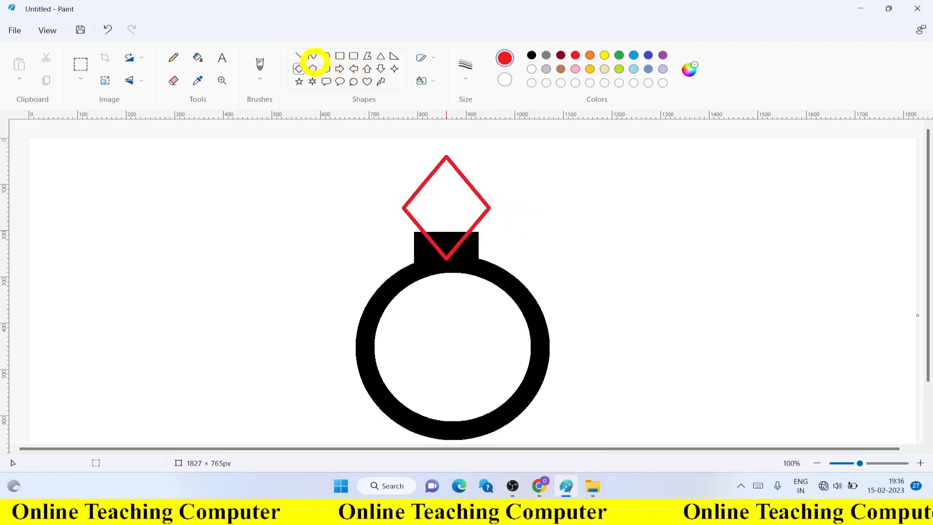
Draw two horizontal red lines across the diamond, about 88 px long in its upper part and about 170 px at its widest point
{"action": "left_click", "coordinate": [299, 57]}
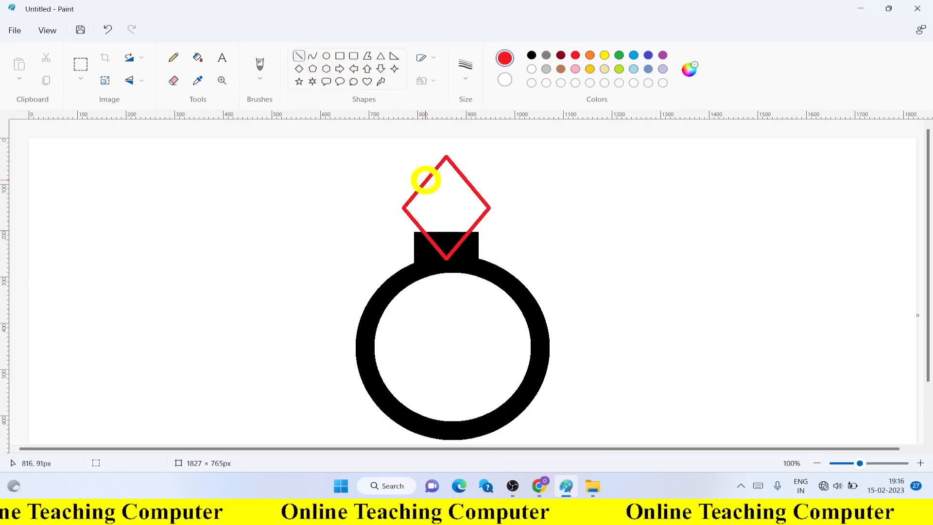
{"action": "left_click_drag", "start_coordinate": [424, 181], "coordinate": [465, 183]}
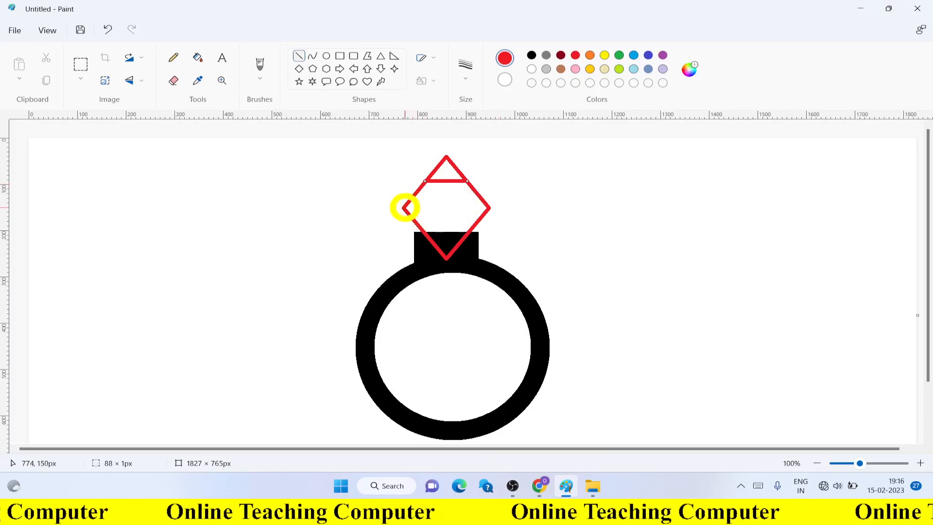
{"action": "left_click_drag", "start_coordinate": [404, 208], "coordinate": [485, 209]}
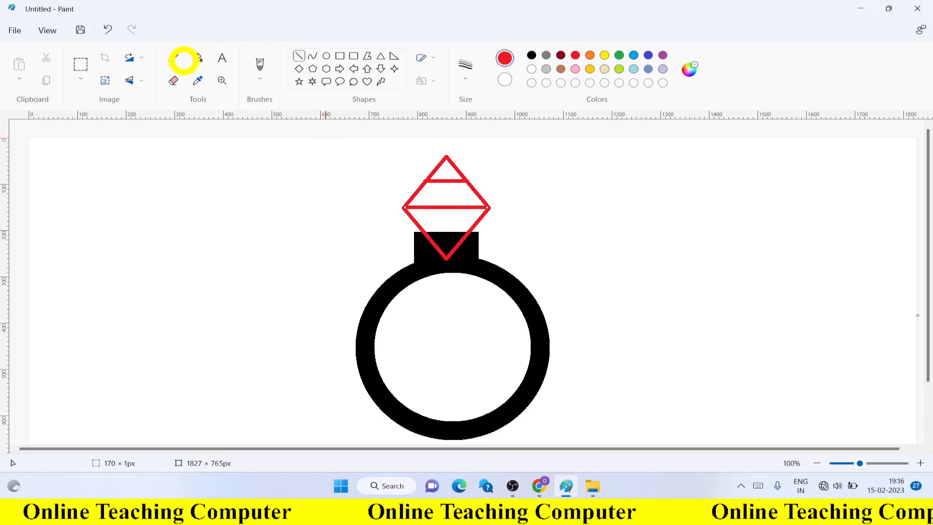
Fill the black area inside the diamond's lower tip with white
{"action": "left_click", "coordinate": [198, 57]}
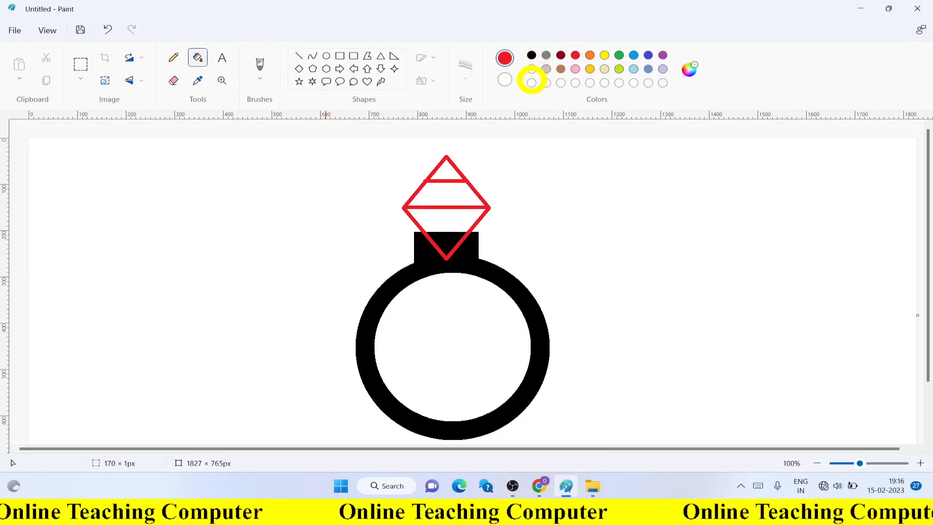
{"action": "left_click", "coordinate": [531, 68]}
{"action": "left_click", "coordinate": [442, 235]}
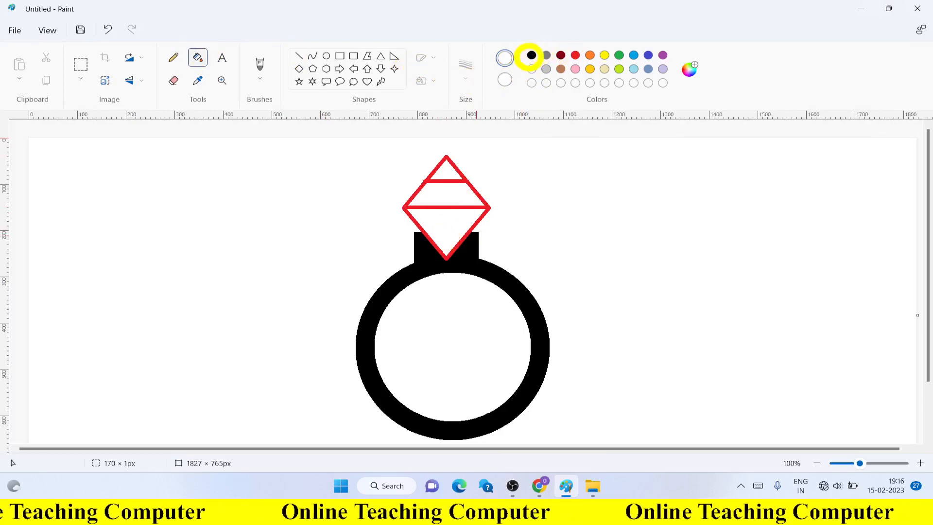
Draw two slanted red lines from the diamond's middle line that meet at its lower tip
{"action": "left_click", "coordinate": [576, 55]}
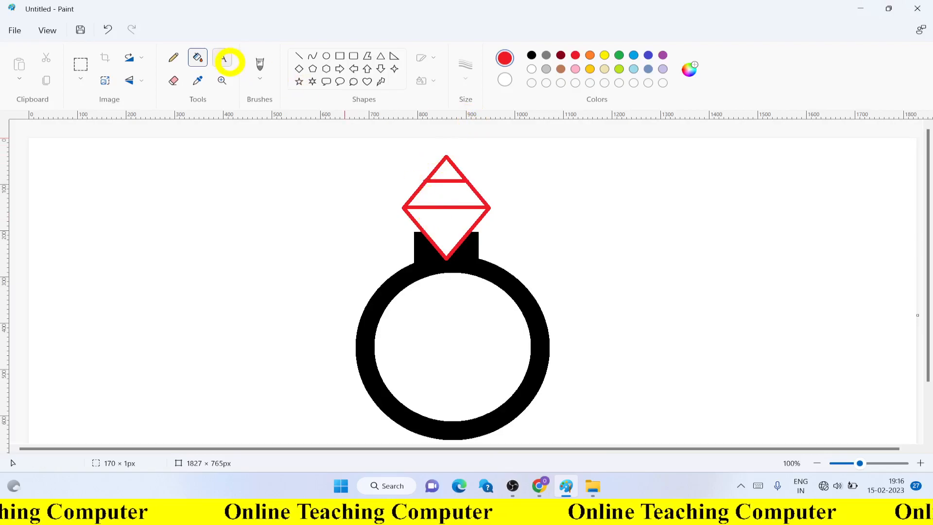
{"action": "left_click", "coordinate": [298, 56]}
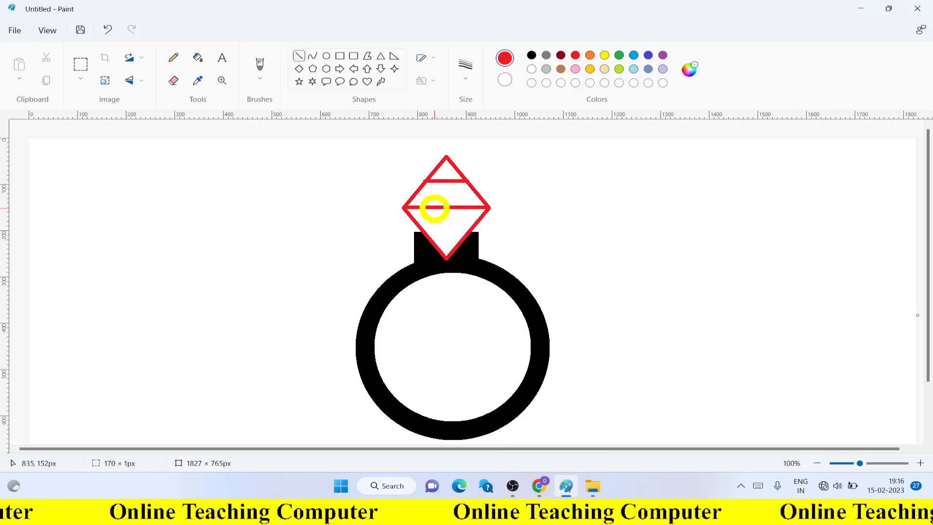
{"action": "left_click_drag", "start_coordinate": [434, 208], "coordinate": [446, 252]}
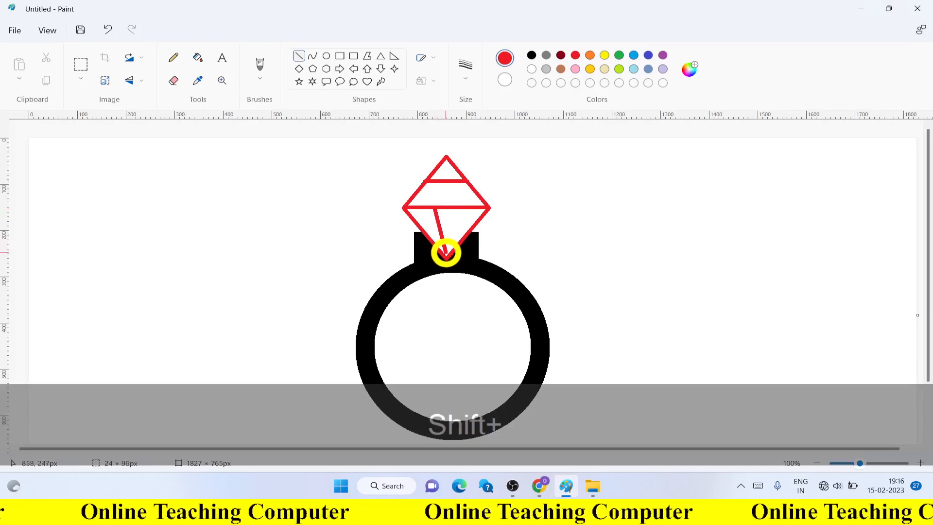
{"action": "left_click_drag", "start_coordinate": [463, 209], "coordinate": [446, 252]}
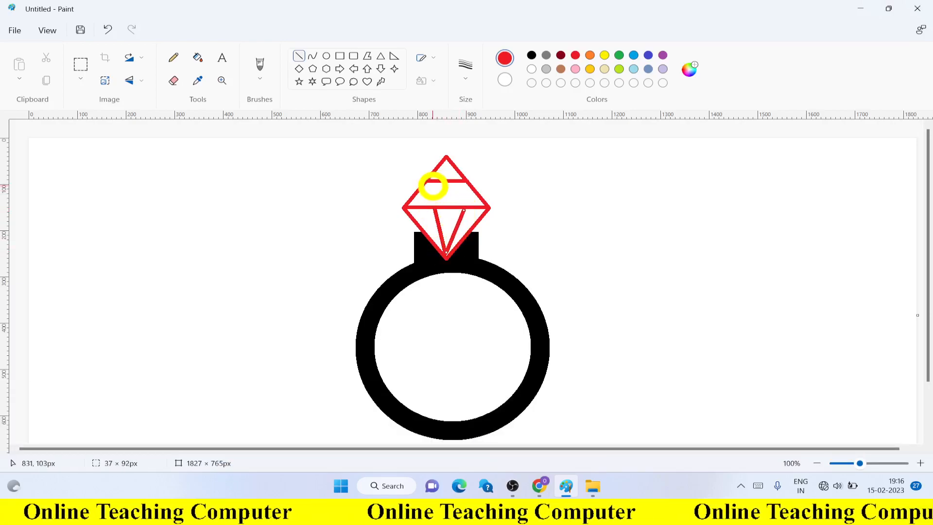
Draw red zigzag facet lines between the diamond's upper and middle horizontal lines
{"action": "mouse_move", "coordinate": [438, 181]}
{"action": "left_mouse_down"}
{"action": "mouse_move", "coordinate": [427, 206]}
{"action": "mouse_move", "coordinate": [446, 203]}
{"action": "mouse_move", "coordinate": [464, 189]}
{"action": "mouse_move", "coordinate": [459, 184]}
{"action": "left_mouse_up"}
{"action": "left_click", "coordinate": [448, 187]}
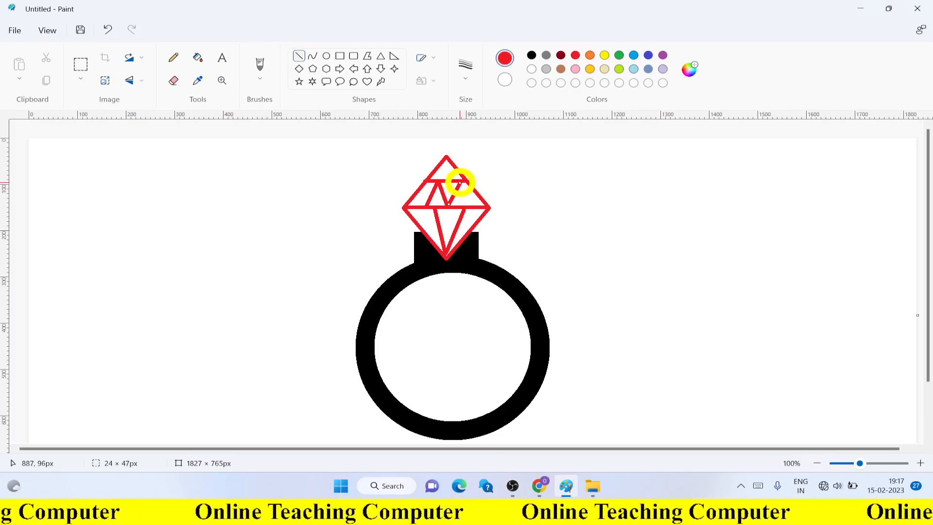
{"action": "left_click", "coordinate": [496, 171]}
{"action": "left_click_drag", "start_coordinate": [459, 184], "coordinate": [469, 206]}
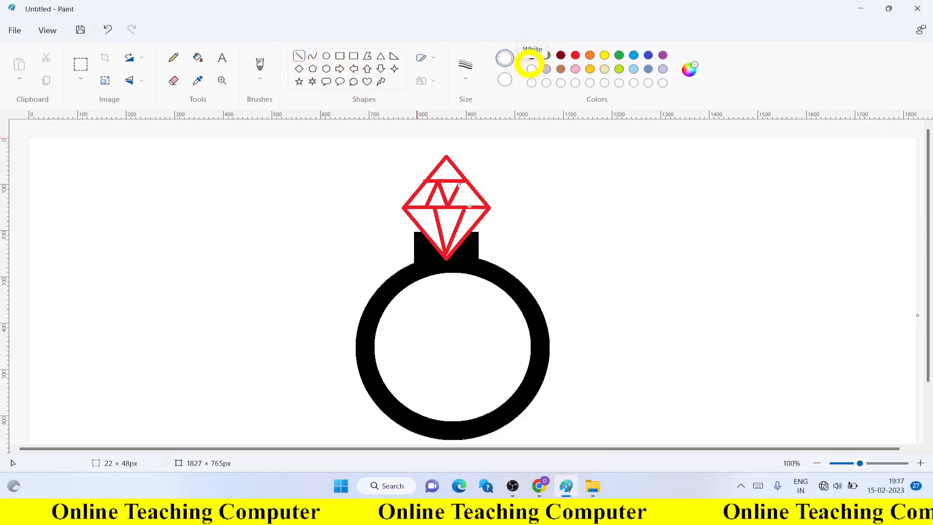
{"action": "key", "text": "ctrl+z"}
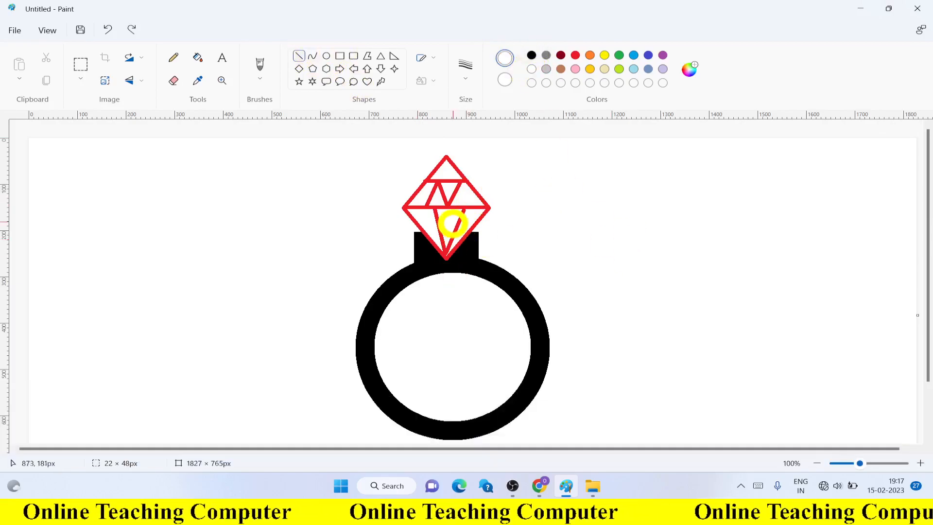
{"action": "left_click", "coordinate": [576, 55]}
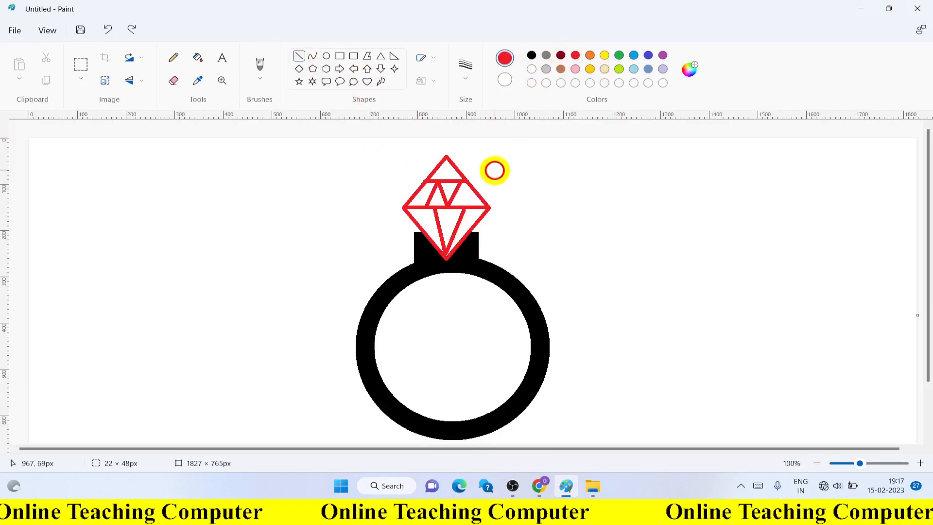
{"action": "left_click_drag", "start_coordinate": [461, 181], "coordinate": [473, 207]}
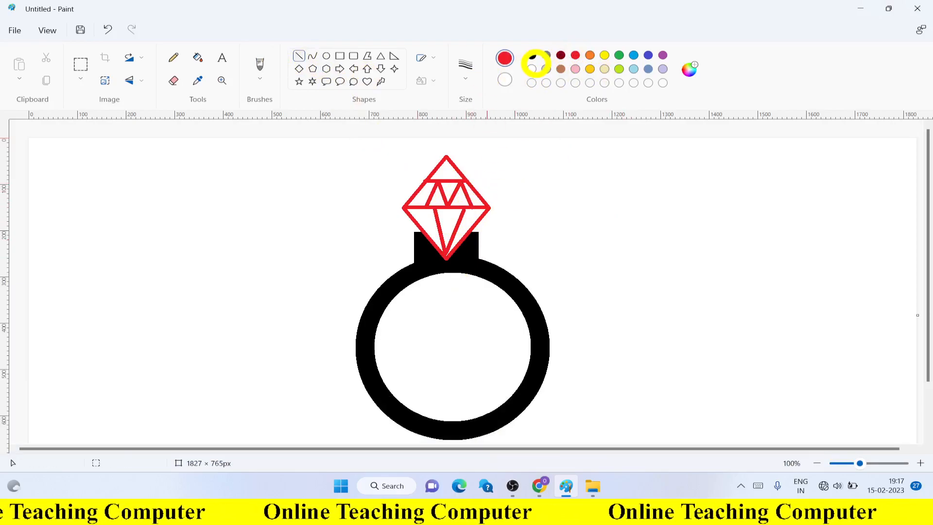
Cut off the diamond's top point with a white line about 144 px long above the upper facet line, and fill the point white
{"action": "left_click", "coordinate": [532, 69]}
{"action": "left_click", "coordinate": [298, 55]}
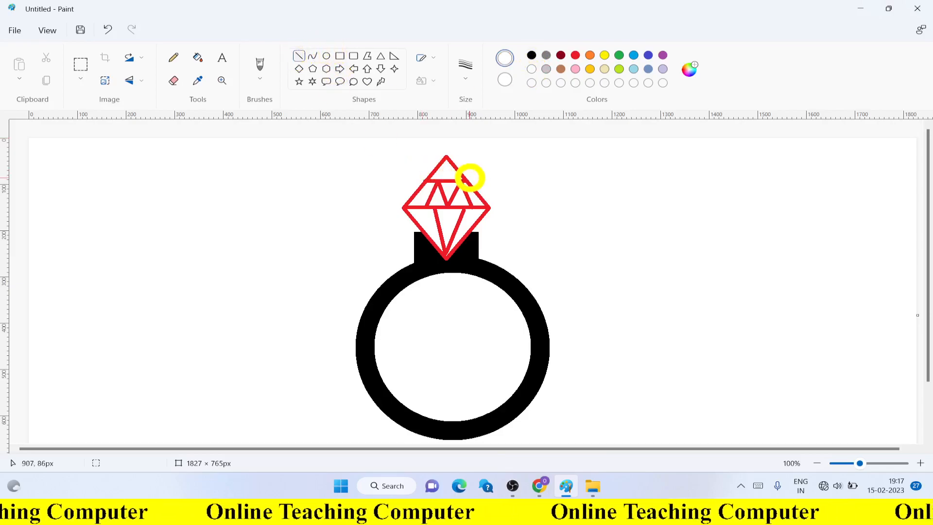
{"action": "left_click_drag", "start_coordinate": [469, 177], "coordinate": [399, 176]}
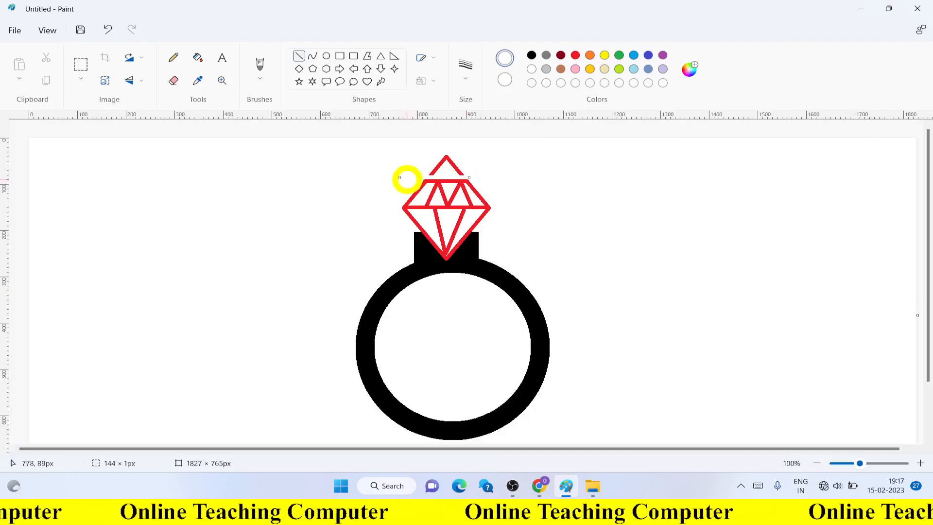
{"action": "left_click", "coordinate": [198, 57]}
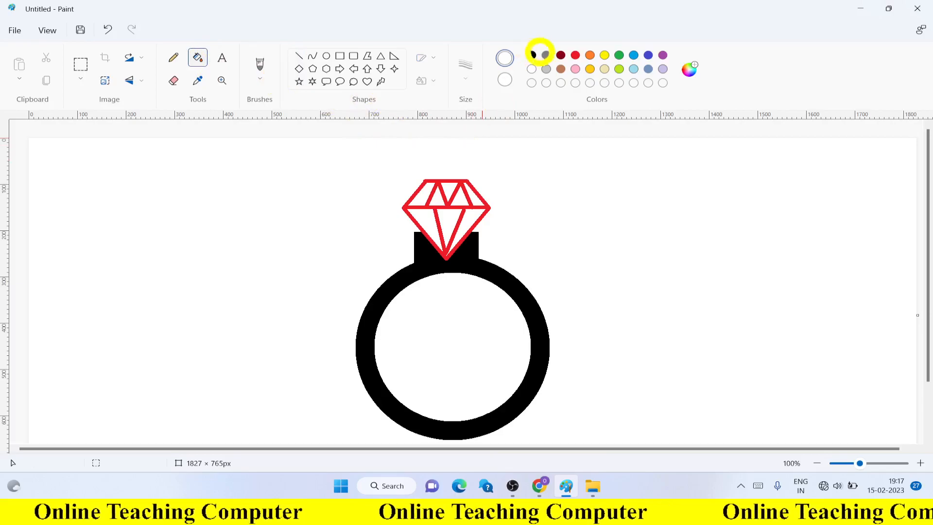
Recolour the diamond's red outline and facet lines black with the Fill tool
{"action": "left_click", "coordinate": [470, 202]}
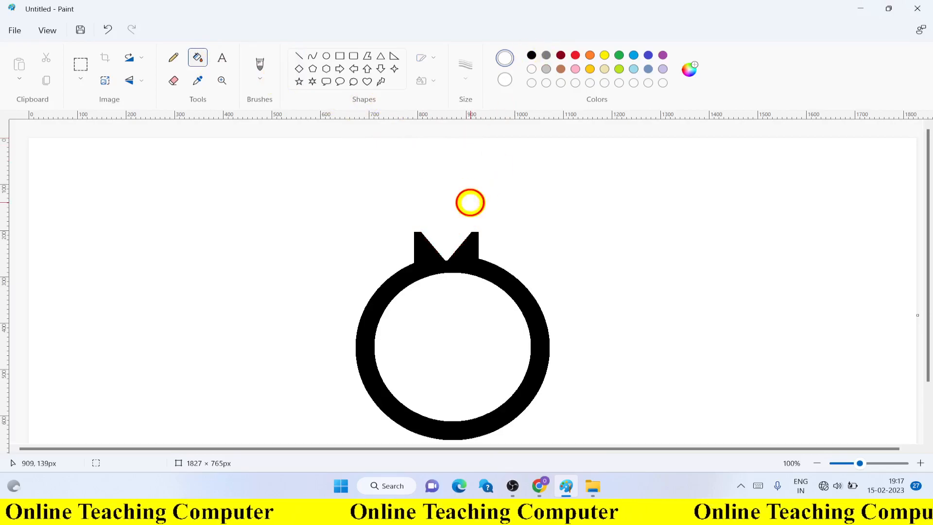
{"action": "key", "text": "ctrl+z"}
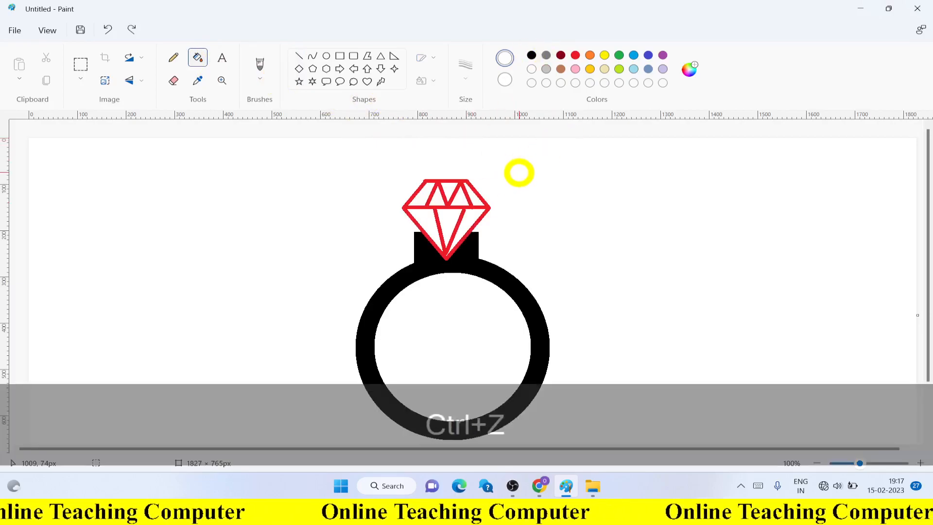
{"action": "left_click", "coordinate": [531, 54]}
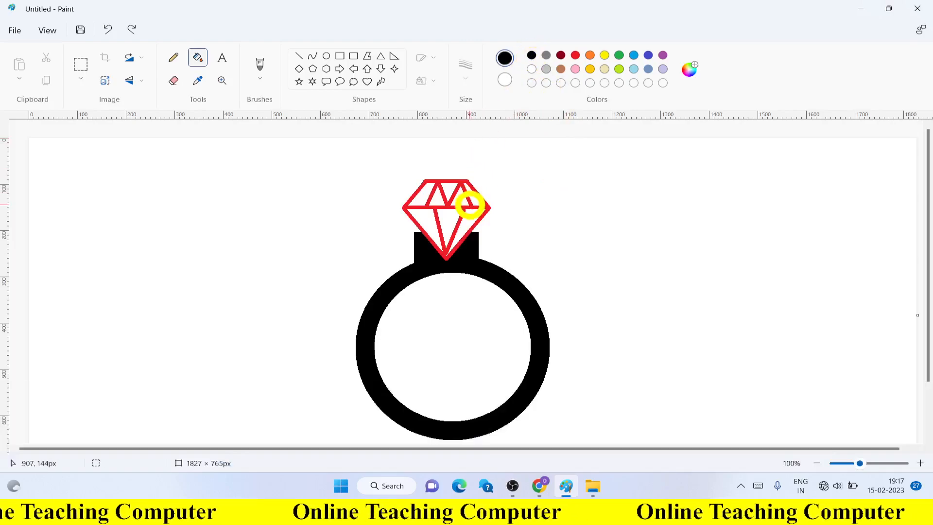
{"action": "left_click", "coordinate": [468, 198]}
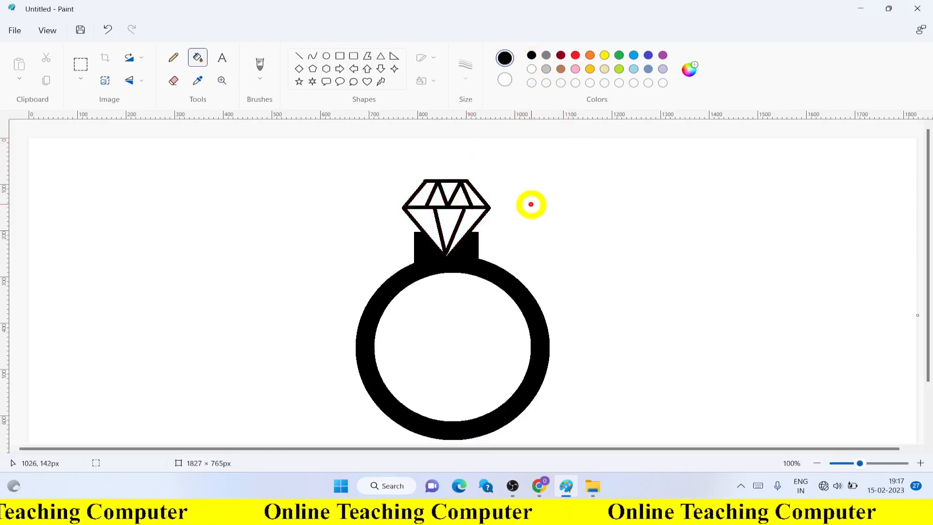